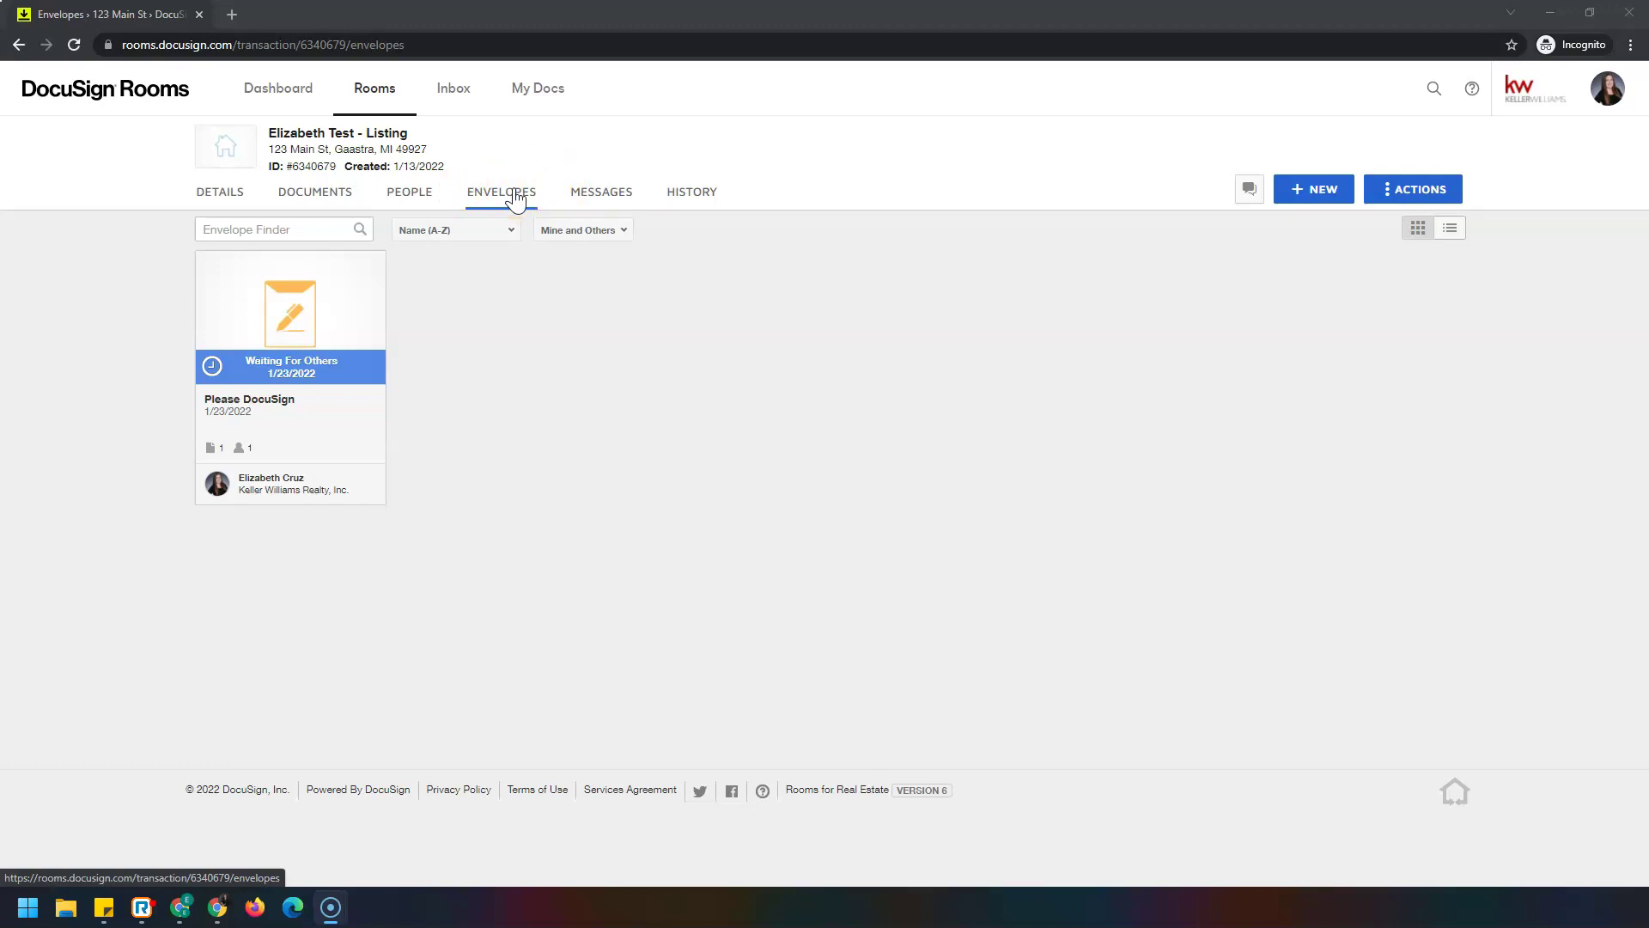
Step: Choose Void from the Please DocuSign envelope tile's action menu
left_click(280, 328)
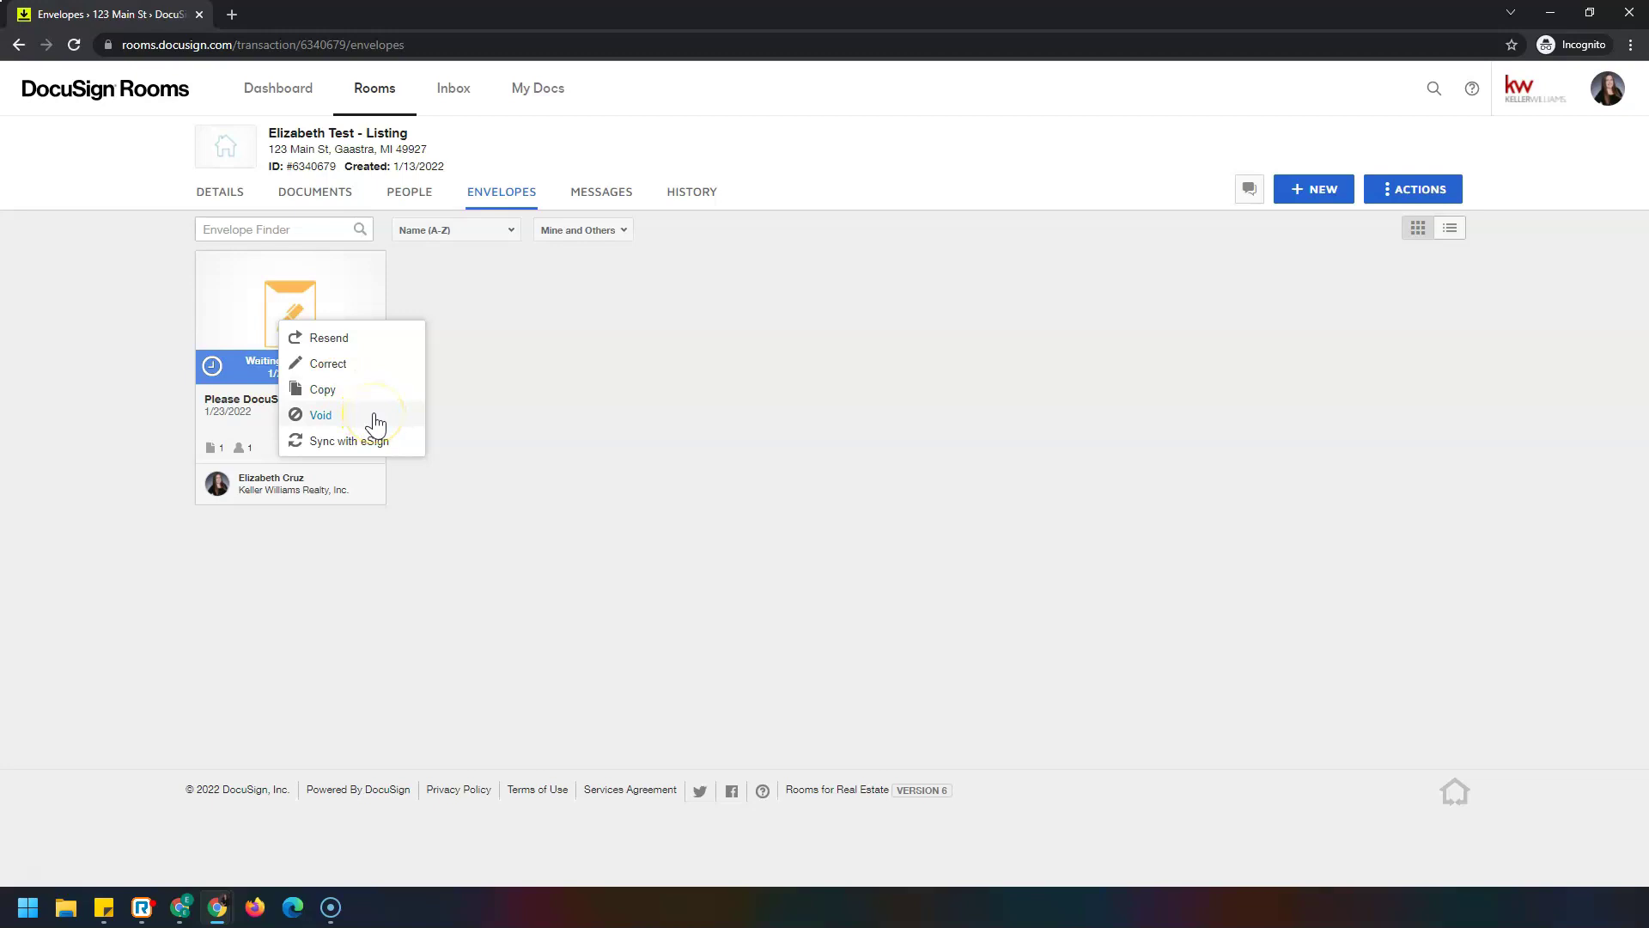
left_click(375, 423)
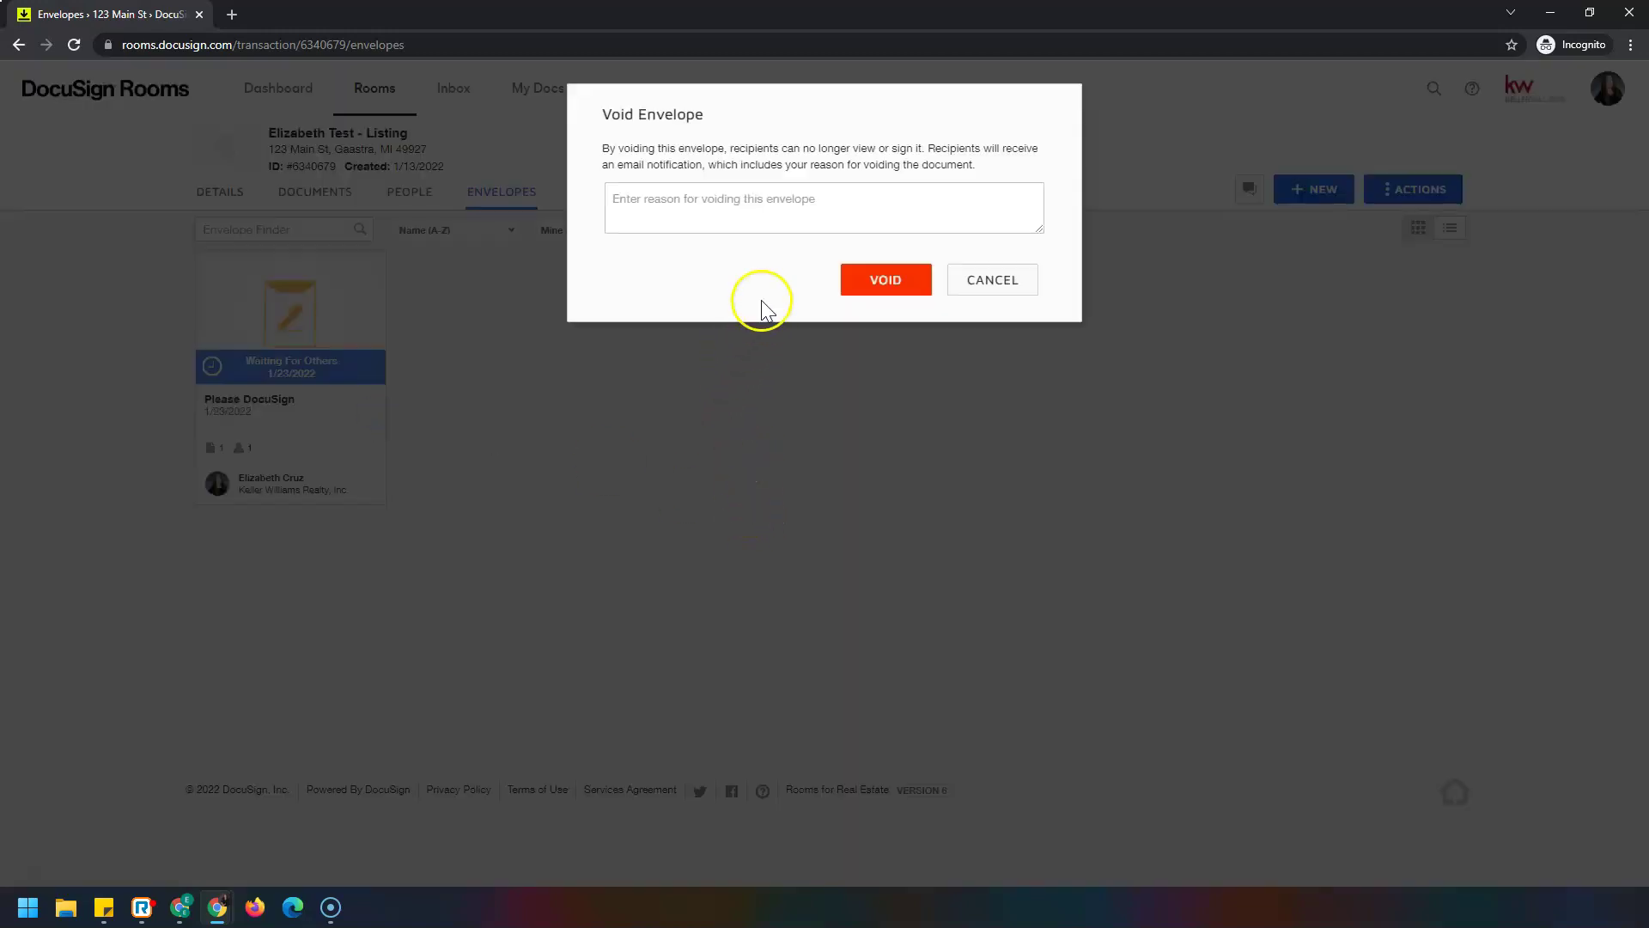
Step: Place the cursor in the Void Envelope dialog's reason box for entering a voiding reason
left_click(699, 209)
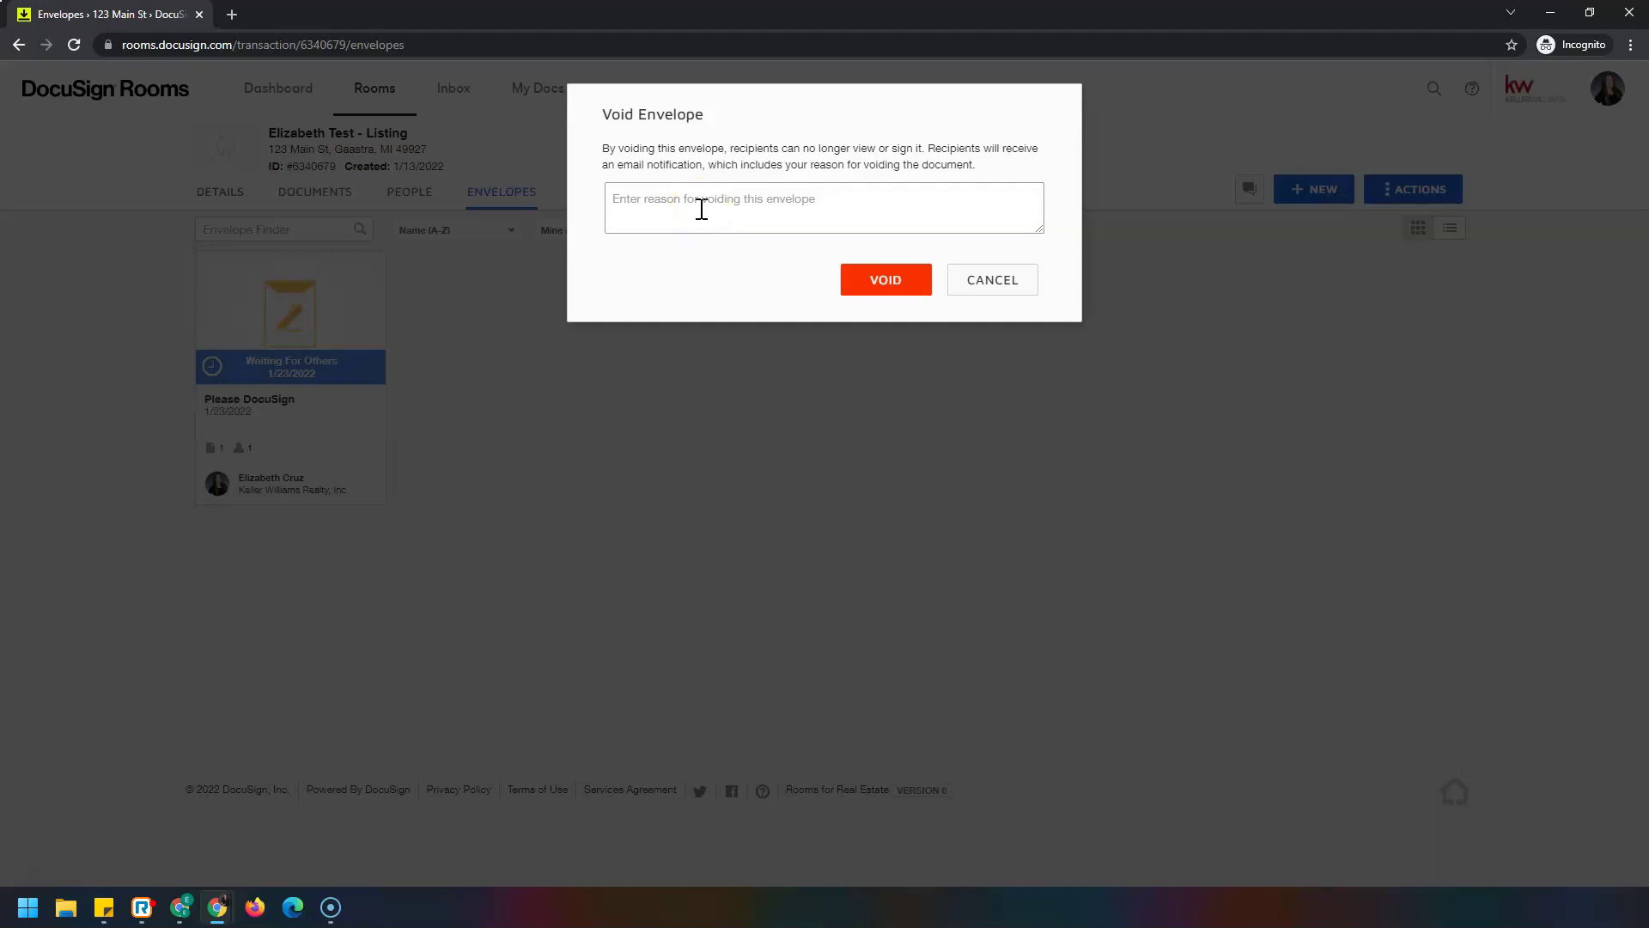
left_click(839, 210)
type("rsgsrh")
Step: Confirm voiding the Please DocuSign envelope with the typed reason
left_click(875, 279)
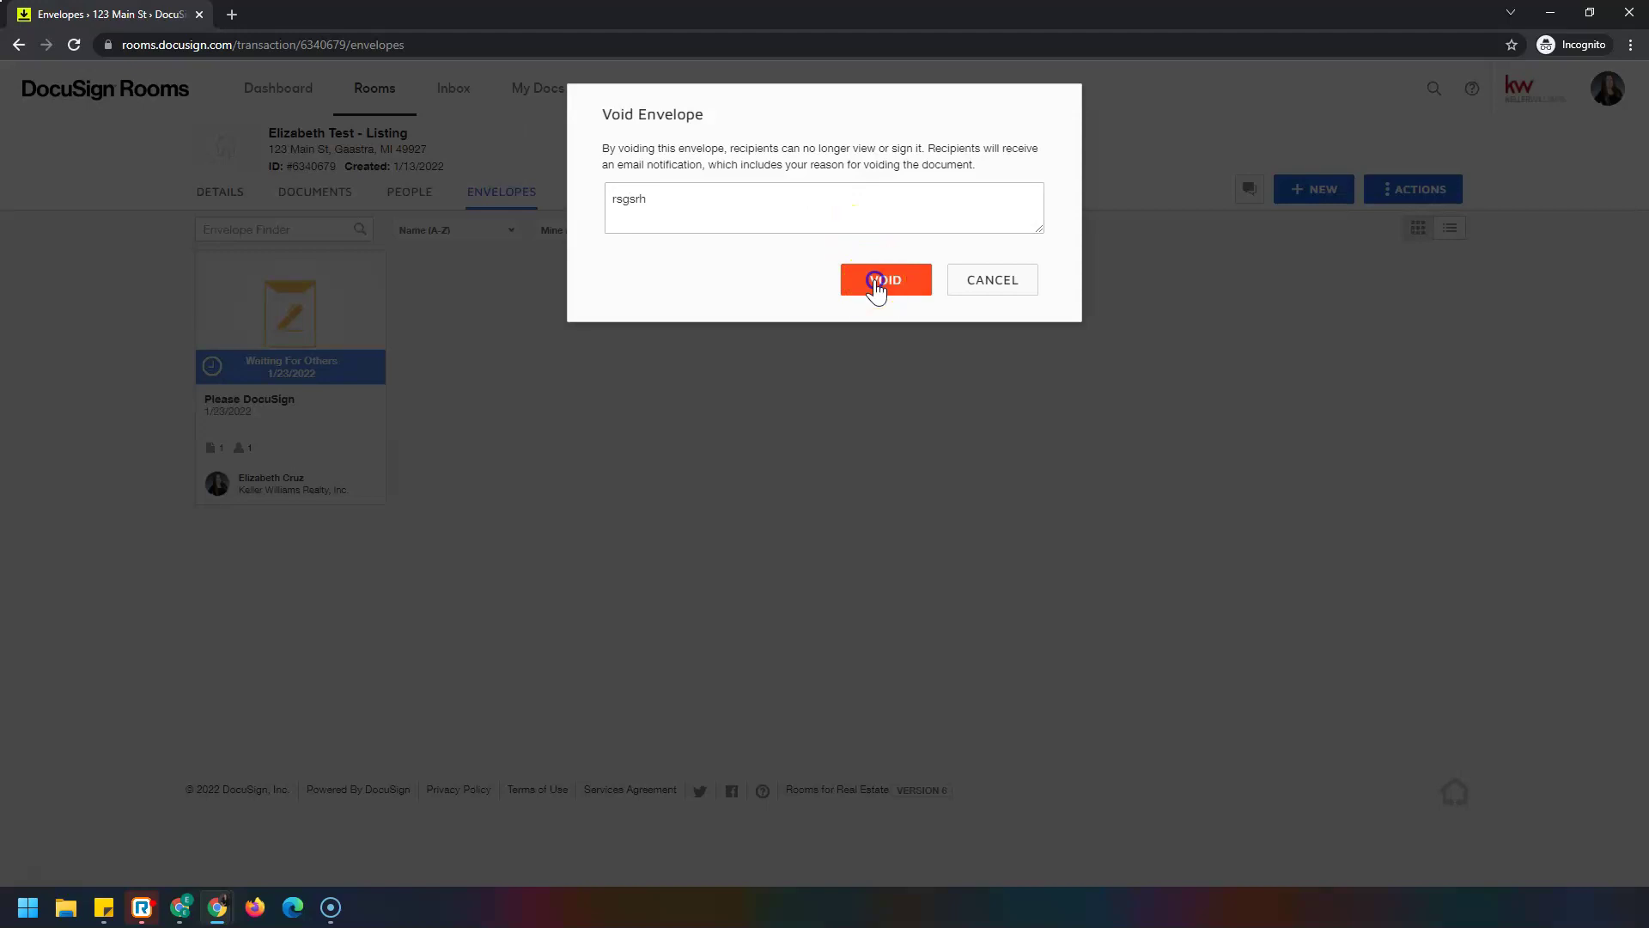